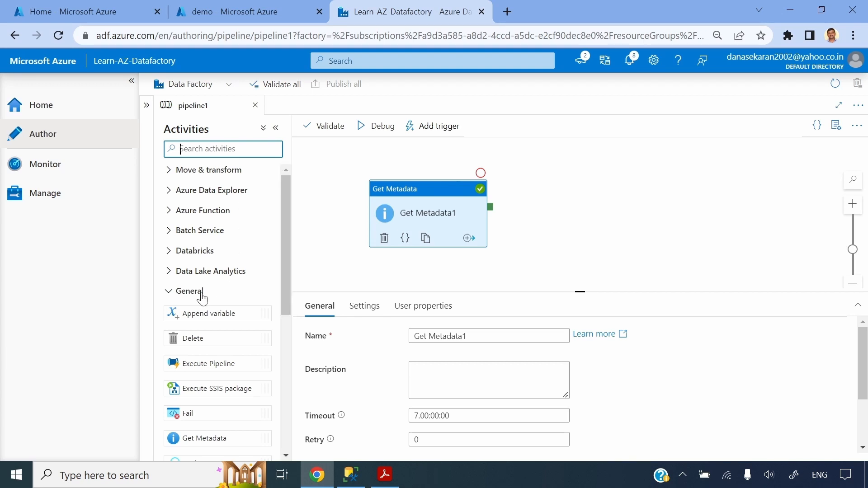
# Step: Add a second Get Metadata activity from the General group to the pipeline1 canvas
pyautogui.scroll(-3, 202, 298)
pyautogui.moveTo(196, 307); pyautogui.dragTo(587, 214)
pyautogui.click(490, 206)
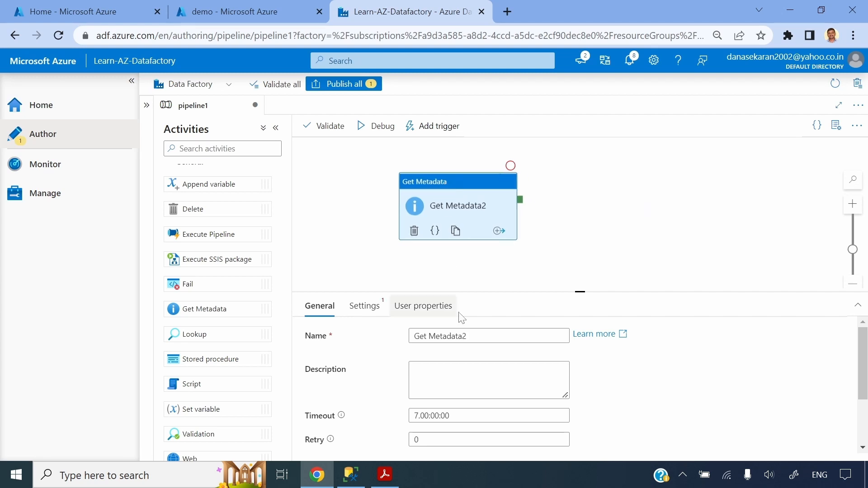
# Step: Set the Get Metadata2 activity's dataset to DelimitedText1 and review that dataset's connection details before returning to the pipeline
pyautogui.click(370, 307)
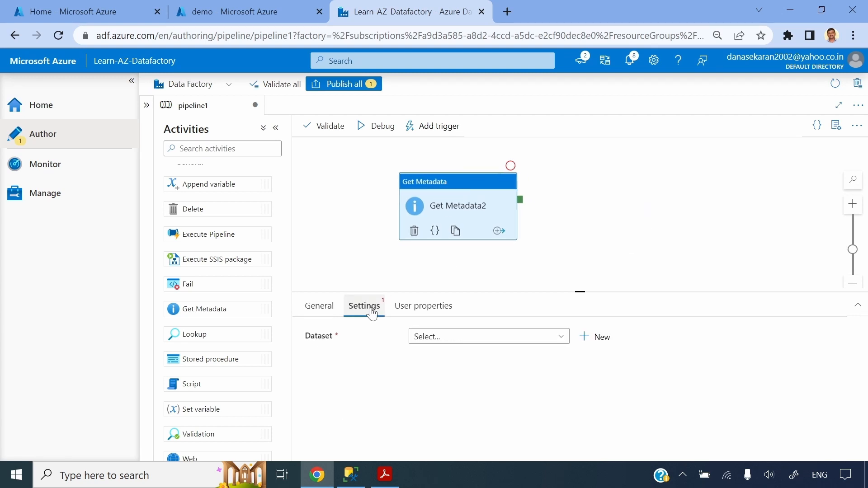
pyautogui.click(509, 343)
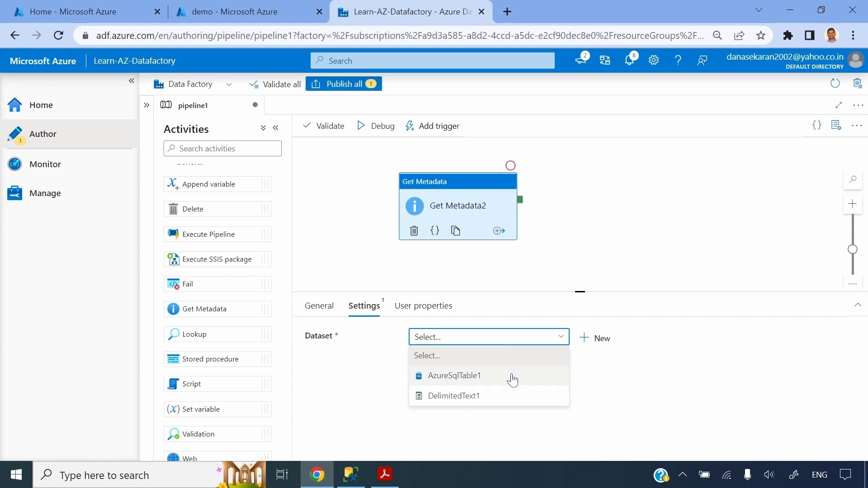
pyautogui.click(452, 396)
pyautogui.click(595, 337)
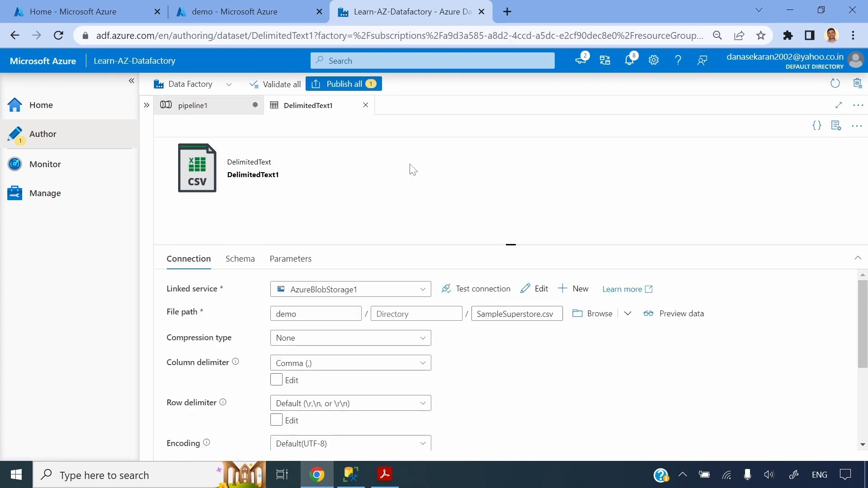
pyautogui.click(365, 105)
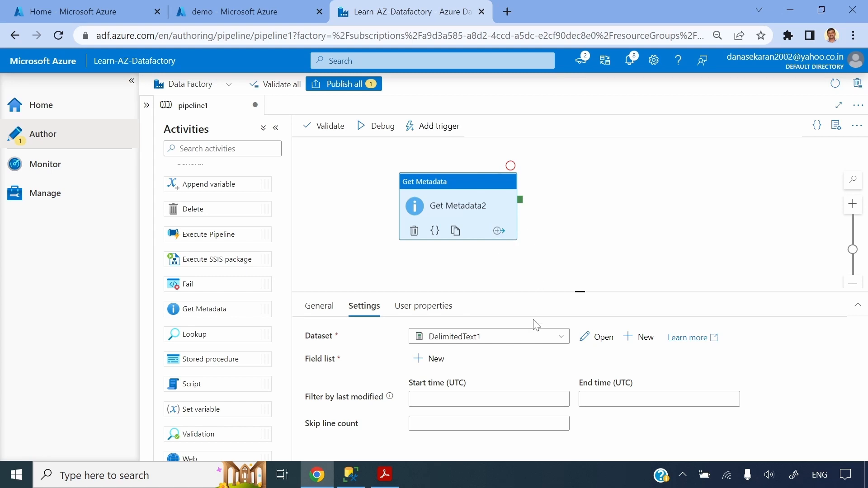
# Step: Add an Exists argument to the field list of the Get Metadata2 activity
pyautogui.click(429, 359)
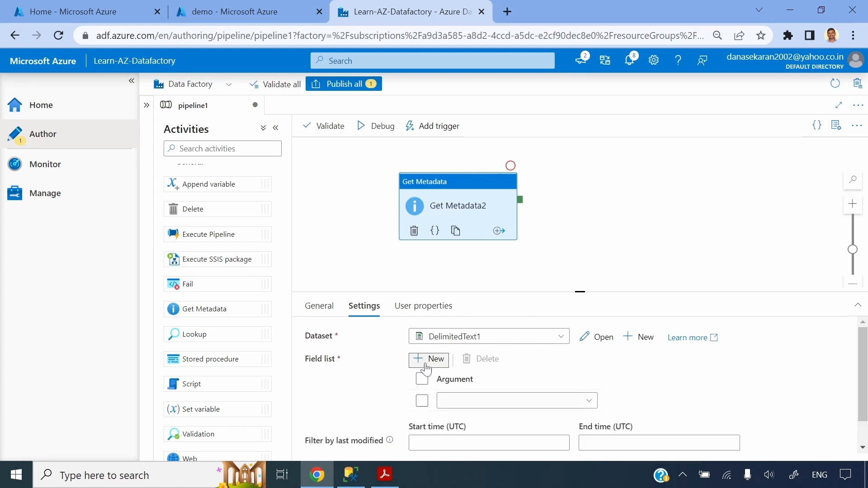
pyautogui.click(585, 401)
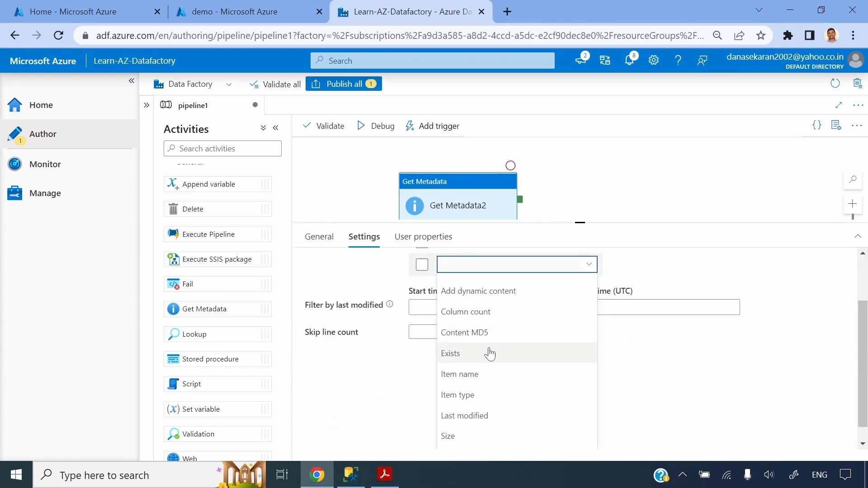
pyautogui.click(490, 354)
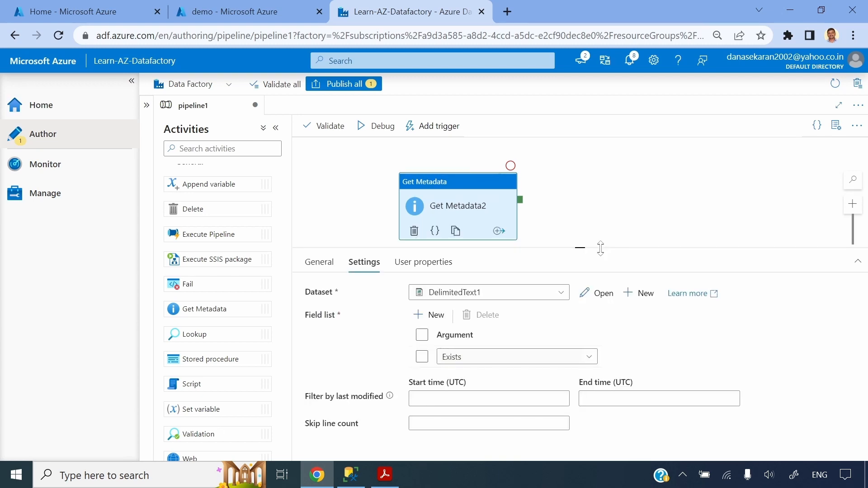
# Step: Run the pipeline in debug mode and inspect the exists value in the Get Metadata2 activity's output
pyautogui.click(577, 219)
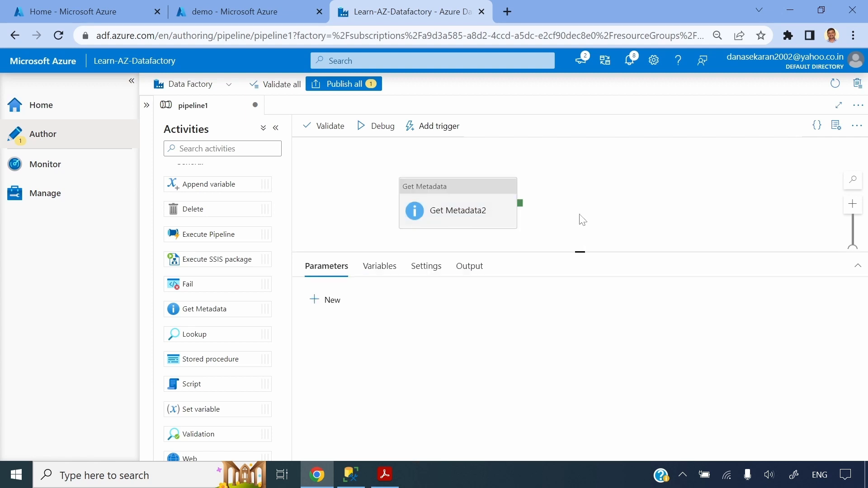
pyautogui.click(375, 129)
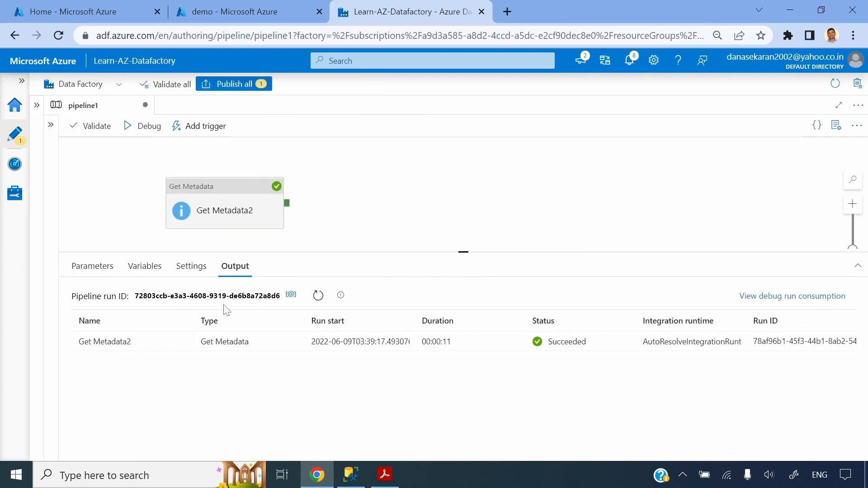
pyautogui.click(183, 342)
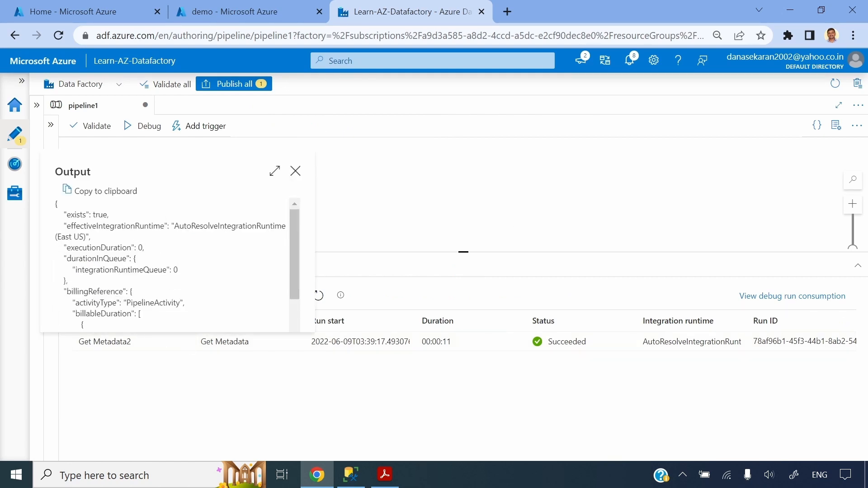
pyautogui.moveTo(64, 215); pyautogui.dragTo(114, 223)
pyautogui.click(296, 171)
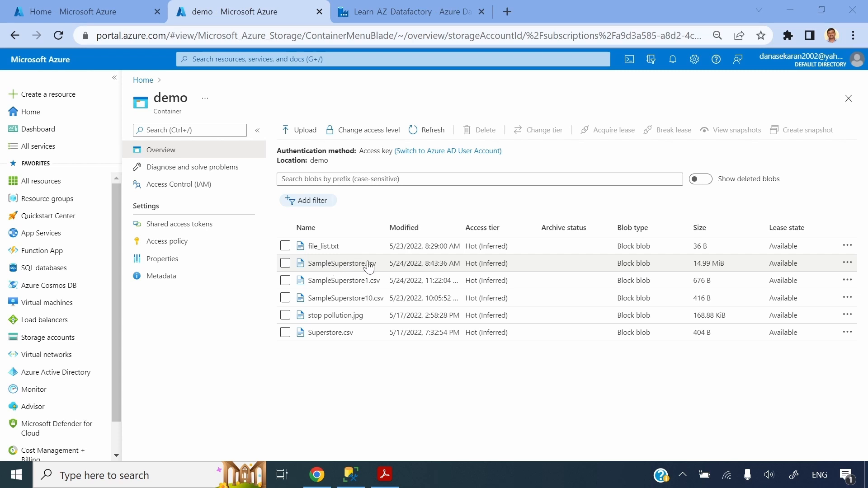
# Step: Return from the demo container to the Data Factory pipeline and reposition the Get Metadata2 activity on the canvas
pyautogui.click(414, 9)
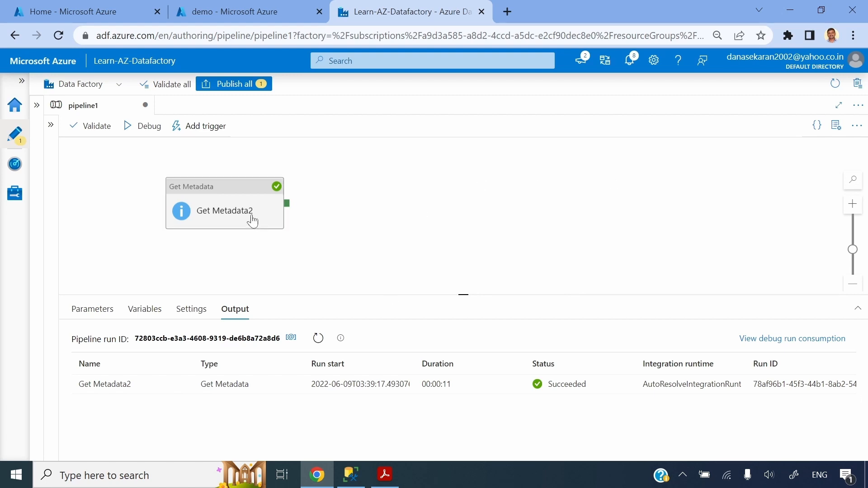
pyautogui.moveTo(230, 194); pyautogui.dragTo(257, 189)
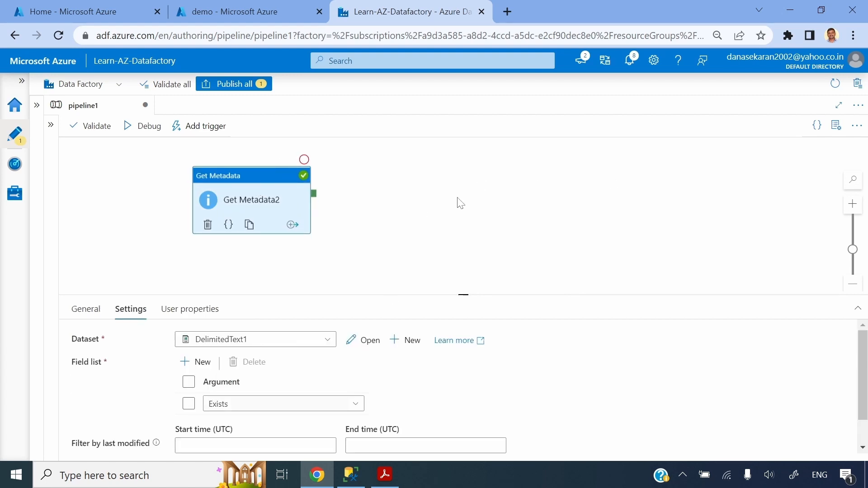
pyautogui.click(457, 200)
pyautogui.click(267, 184)
# Step: Find the If Condition activity, place it beside Get Metadata2, and connect Get Metadata2's success output to it
pyautogui.click(51, 125)
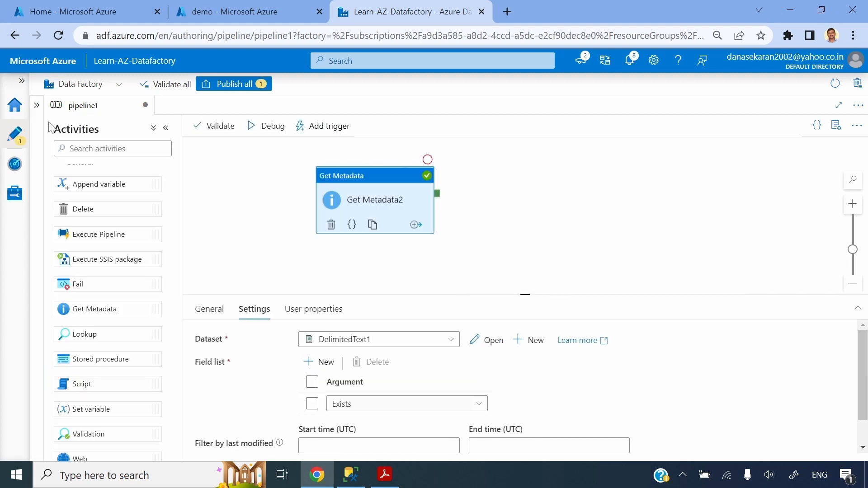
pyautogui.moveTo(365, 179); pyautogui.dragTo(343, 178)
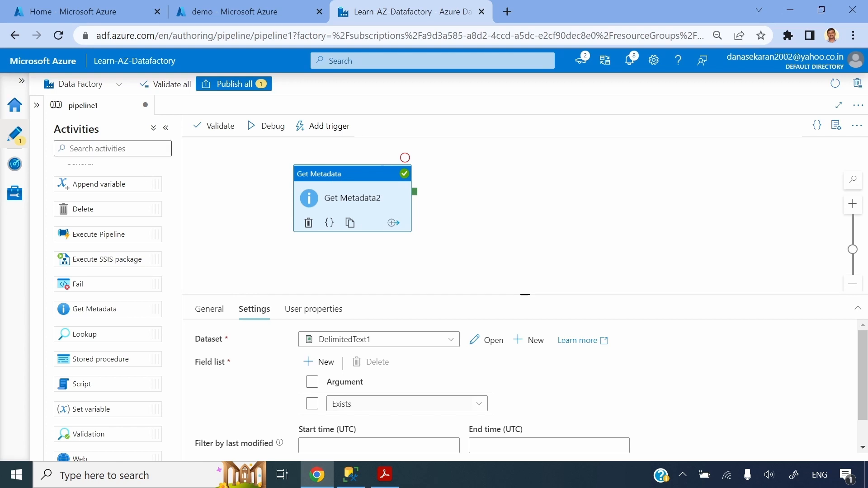
pyautogui.click(112, 149)
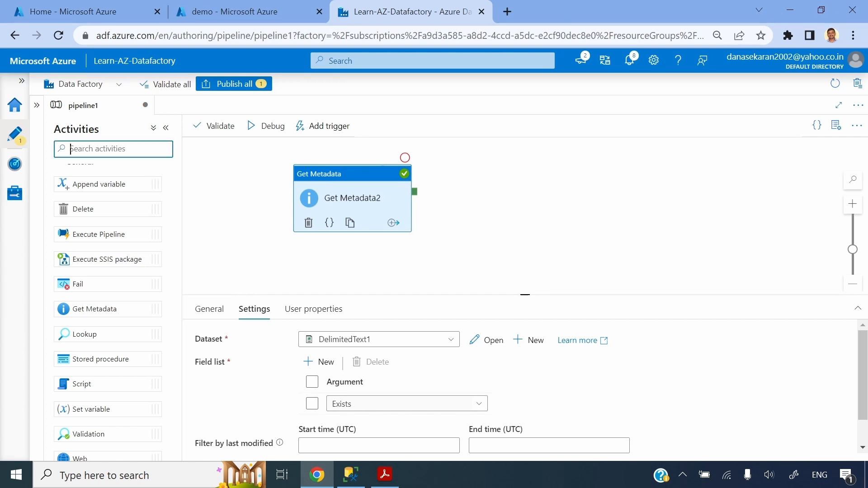
pyautogui.write('if')
pyautogui.moveTo(86, 192); pyautogui.dragTo(497, 199)
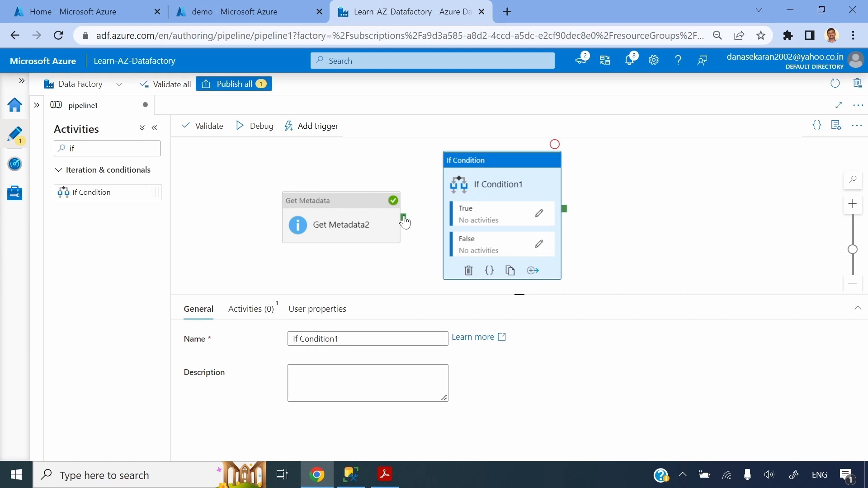
pyautogui.moveTo(403, 219); pyautogui.dragTo(458, 212)
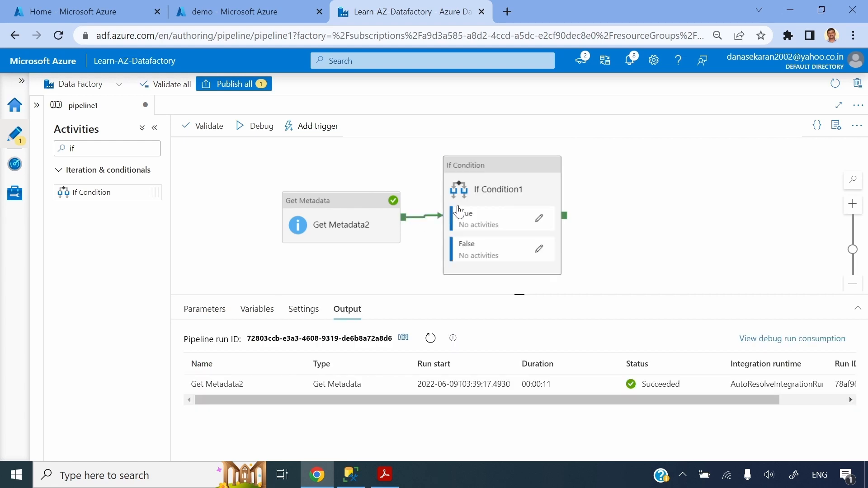
pyautogui.click(508, 171)
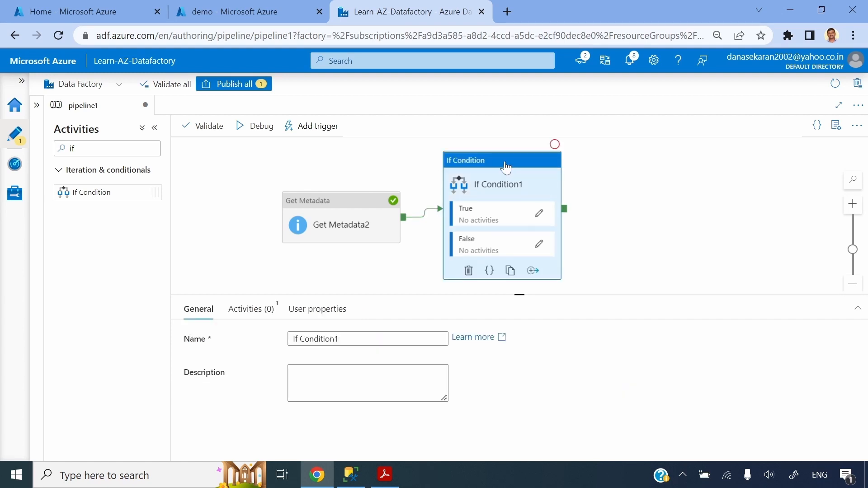
pyautogui.click(245, 316)
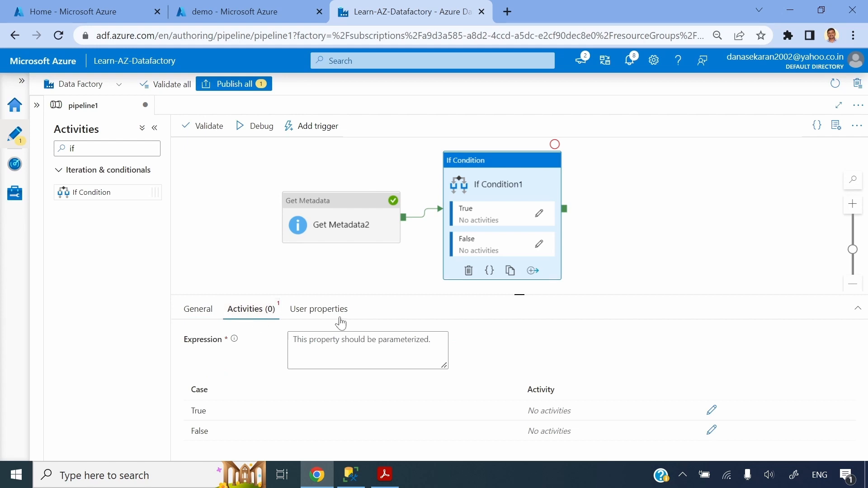
pyautogui.click(368, 349)
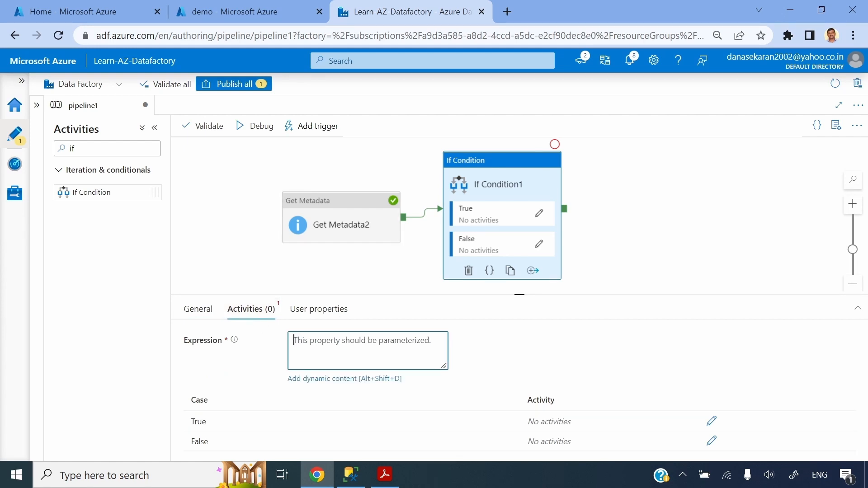
pyautogui.click(362, 379)
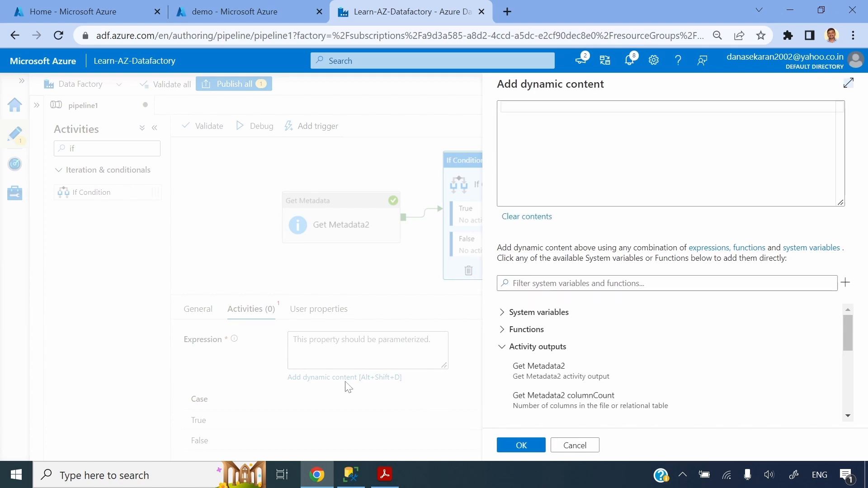
pyautogui.click(542, 378)
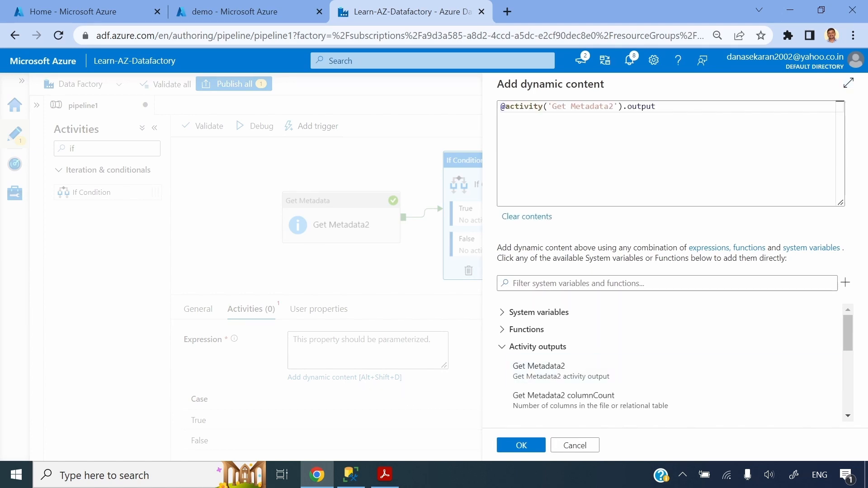
pyautogui.write('.e')
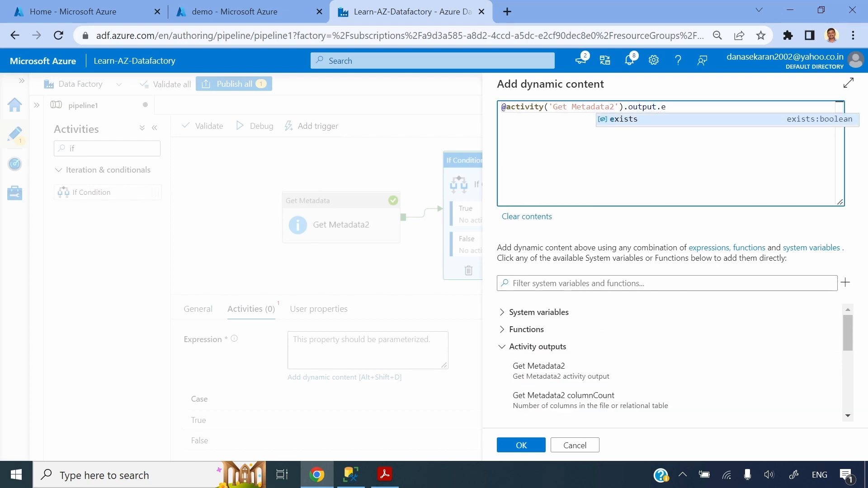
pyautogui.press('Tab')
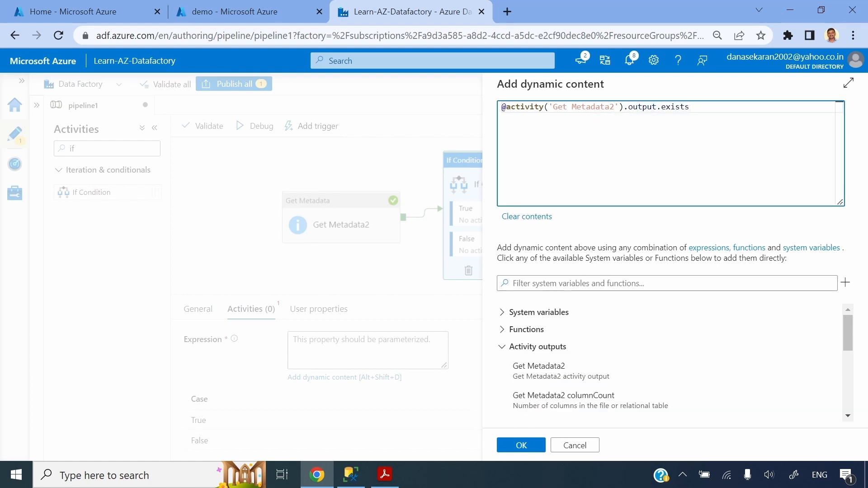
pyautogui.click(521, 445)
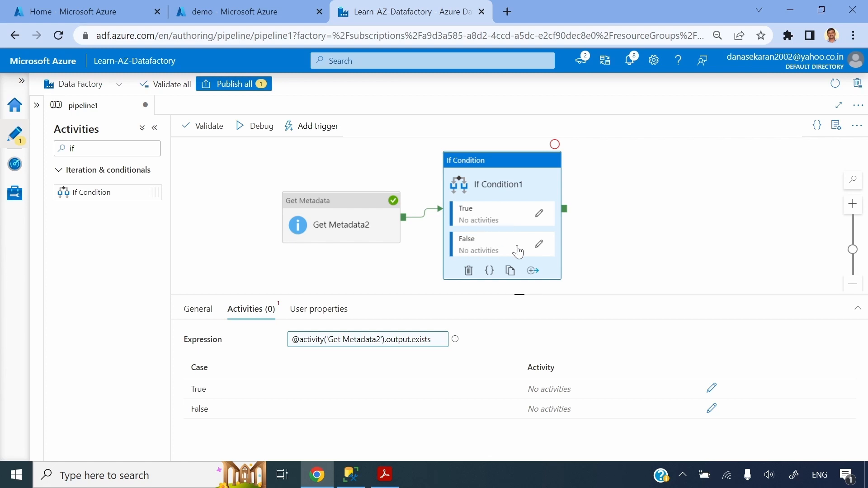
# Step: Add a Copy data activity to the True case of If Condition1 and set its source dataset to DelimitedText1
pyautogui.click(539, 214)
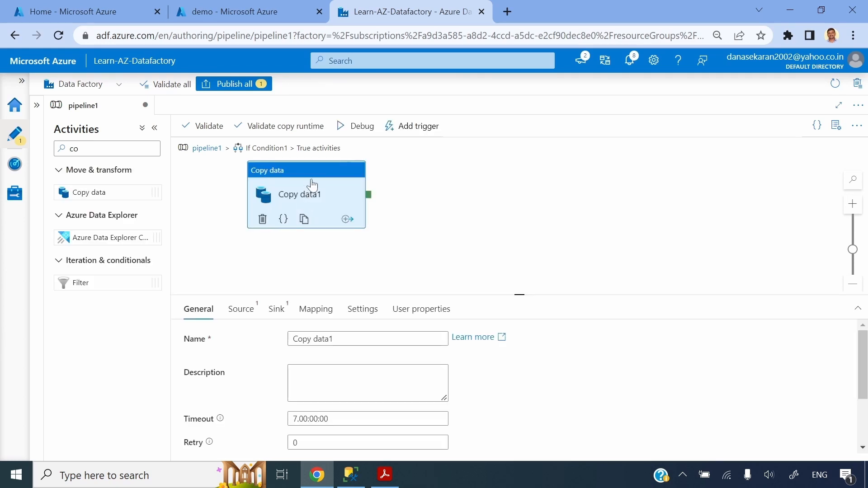
pyautogui.moveTo(312, 185); pyautogui.dragTo(366, 200)
pyautogui.click(240, 308)
pyautogui.click(367, 340)
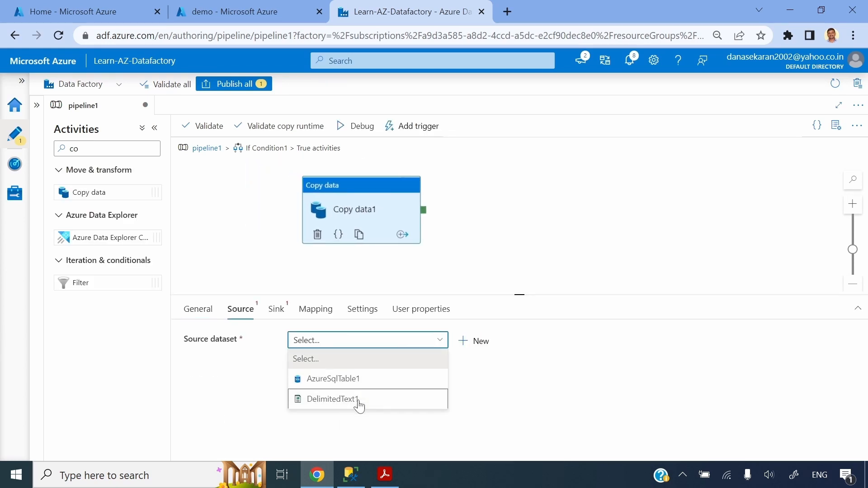
pyautogui.click(359, 402)
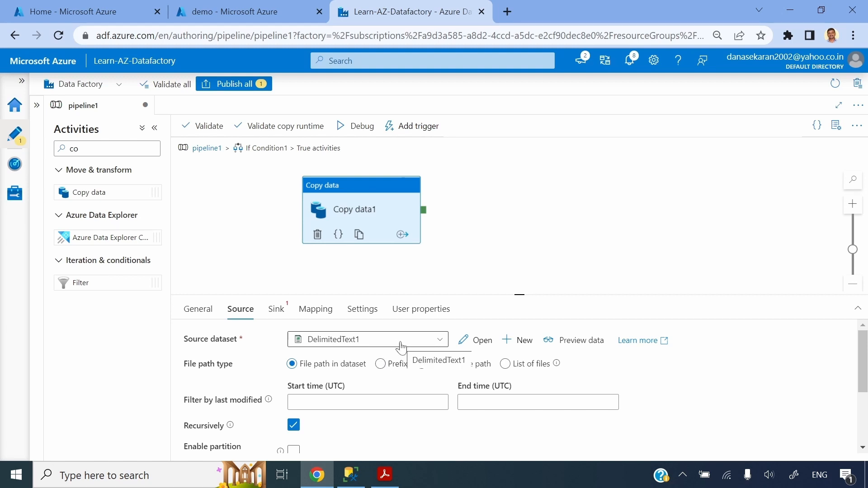
# Step: Set the Copy data activity's sink dataset to AzureSqlTable1, then return to the main pipeline1 canvas and adjust If Condition1's position
pyautogui.click(276, 309)
pyautogui.click(353, 344)
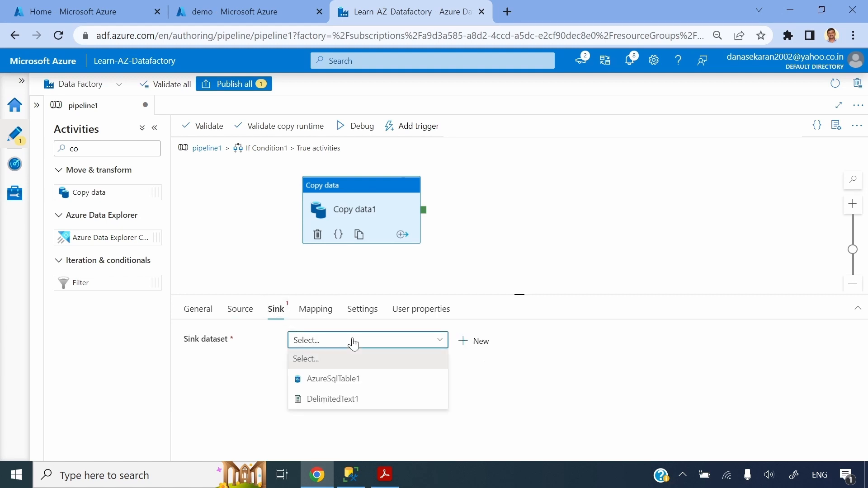
pyautogui.click(352, 379)
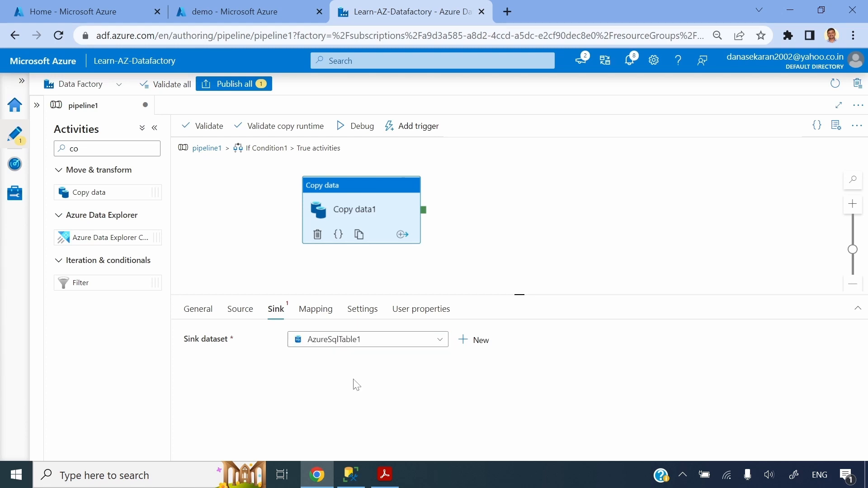
pyautogui.click(510, 208)
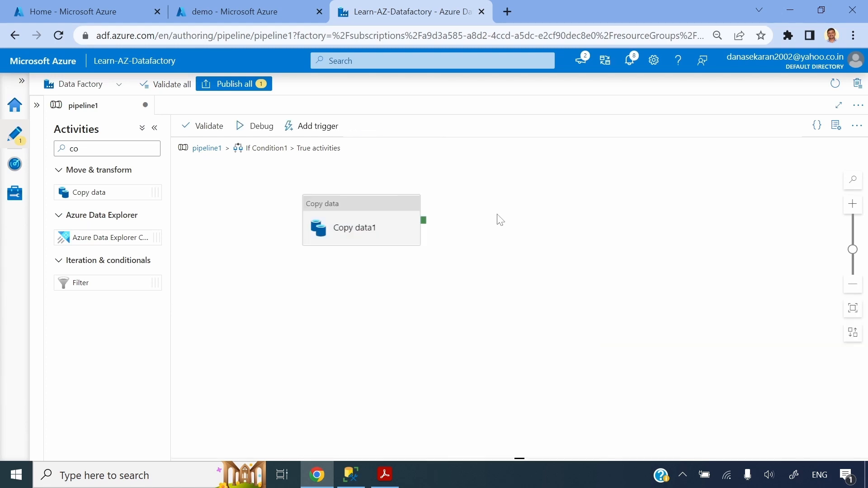
pyautogui.click(206, 148)
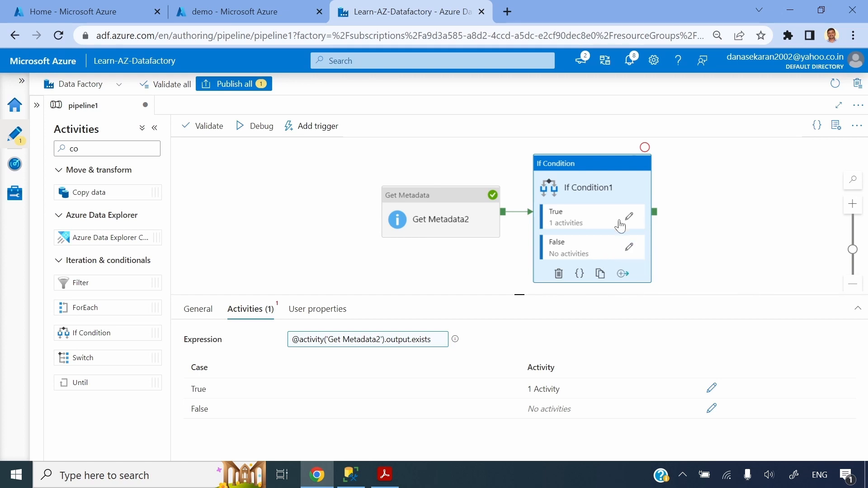
pyautogui.moveTo(587, 165); pyautogui.dragTo(583, 155)
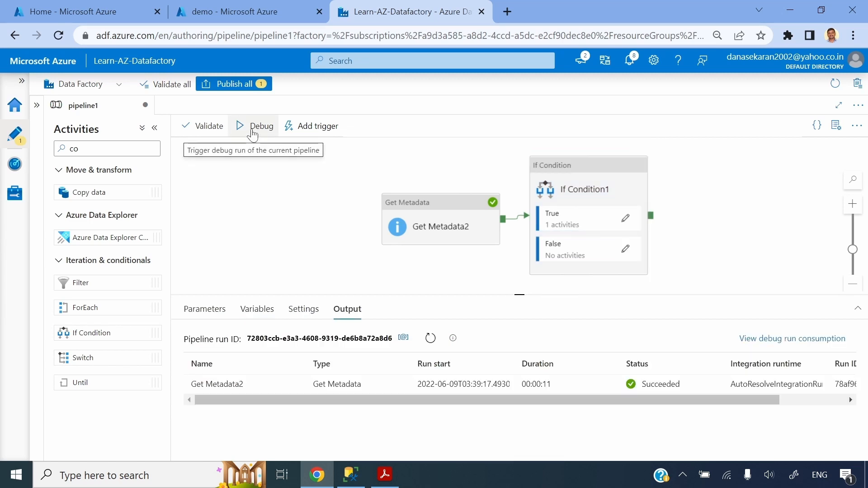
# Step: Start a debug run of pipeline1, review the Get Metadata2 and If Condition1 configurations, and return to the run output
pyautogui.click(253, 134)
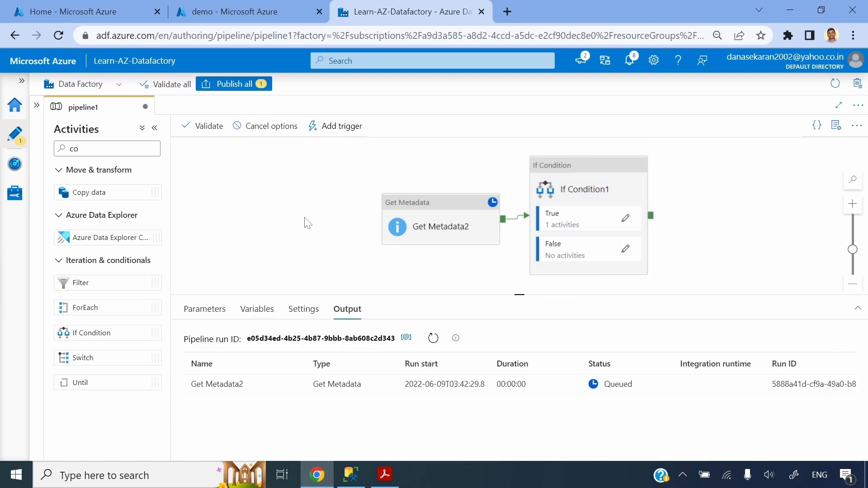
pyautogui.click(447, 209)
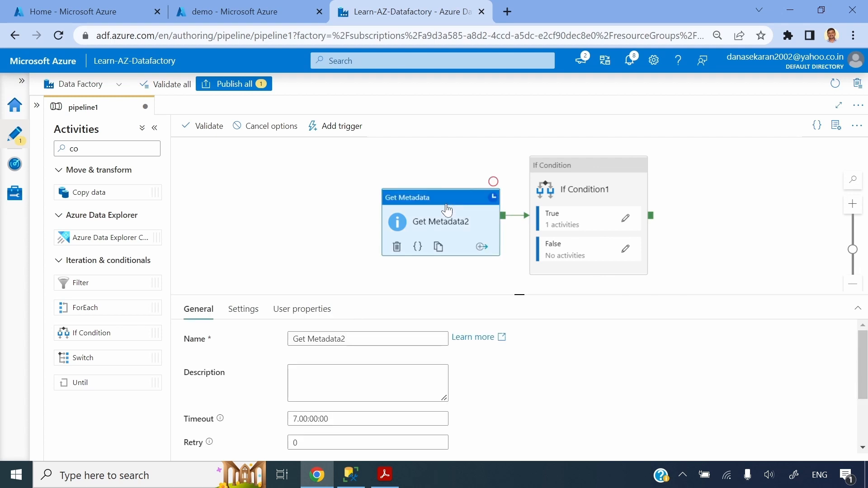
pyautogui.click(575, 173)
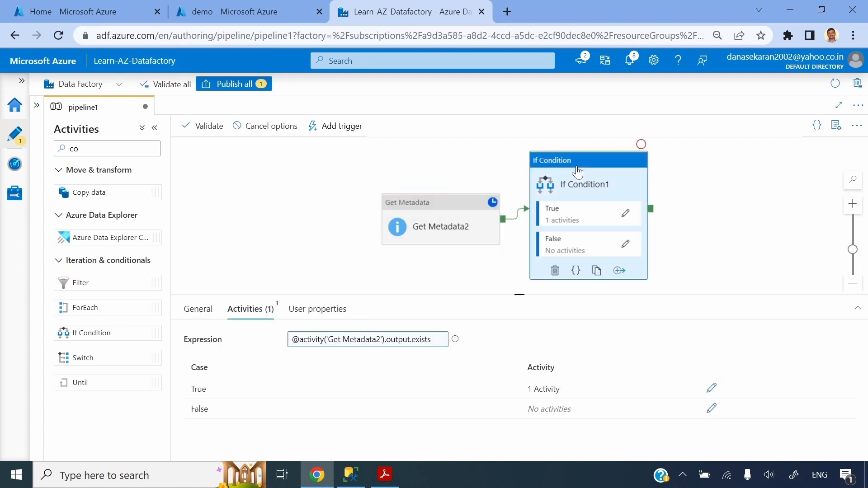
pyautogui.click(487, 168)
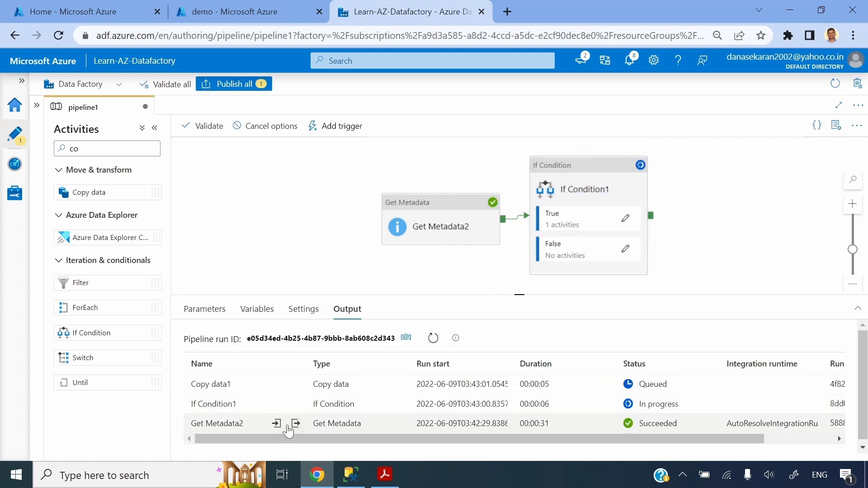
# Step: Check the exists value in Get Metadata2's run output, then review the Copy data1 run details and close them
pyautogui.click(295, 424)
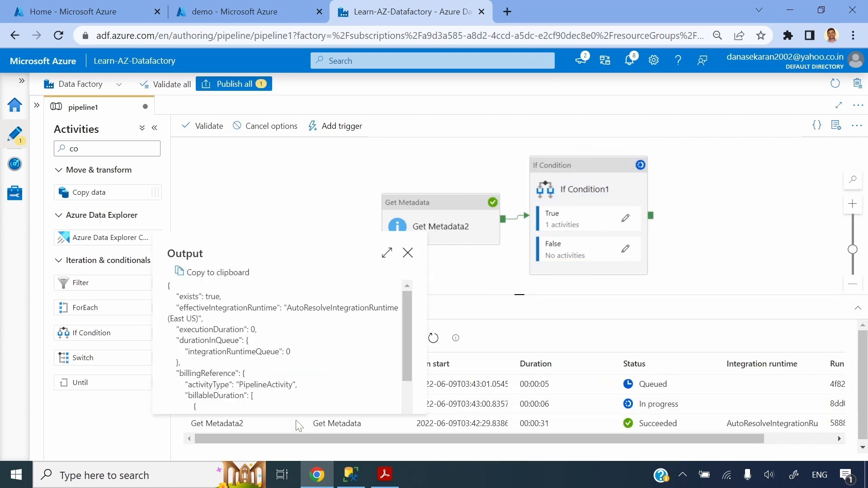
pyautogui.moveTo(222, 297); pyautogui.dragTo(183, 297)
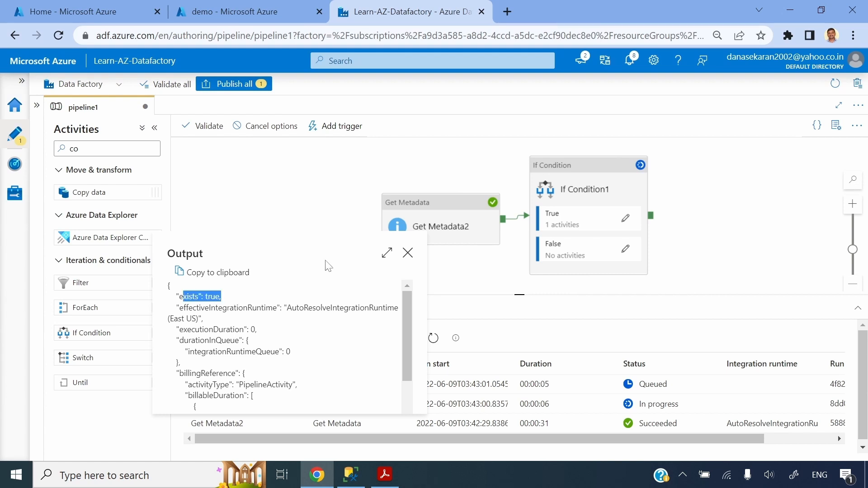
pyautogui.click(408, 253)
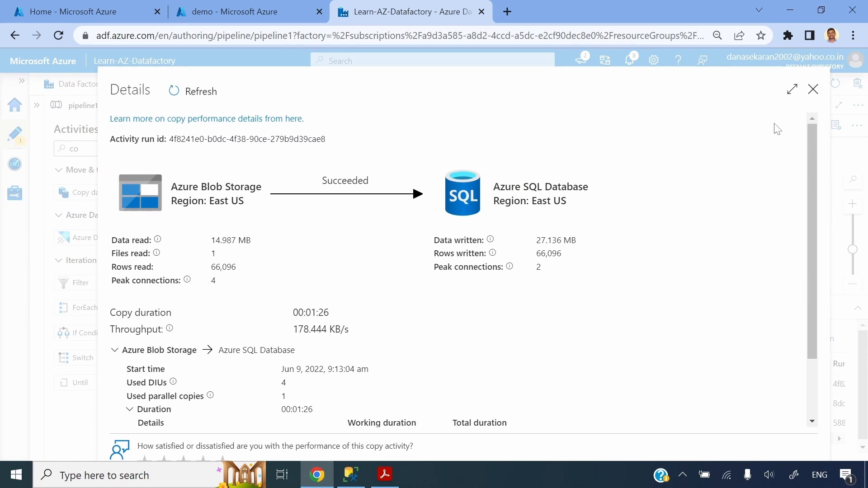
pyautogui.click(813, 90)
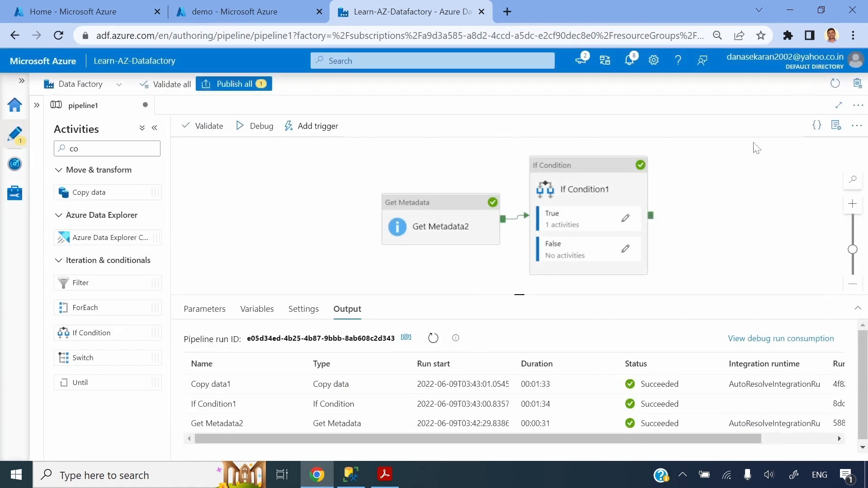